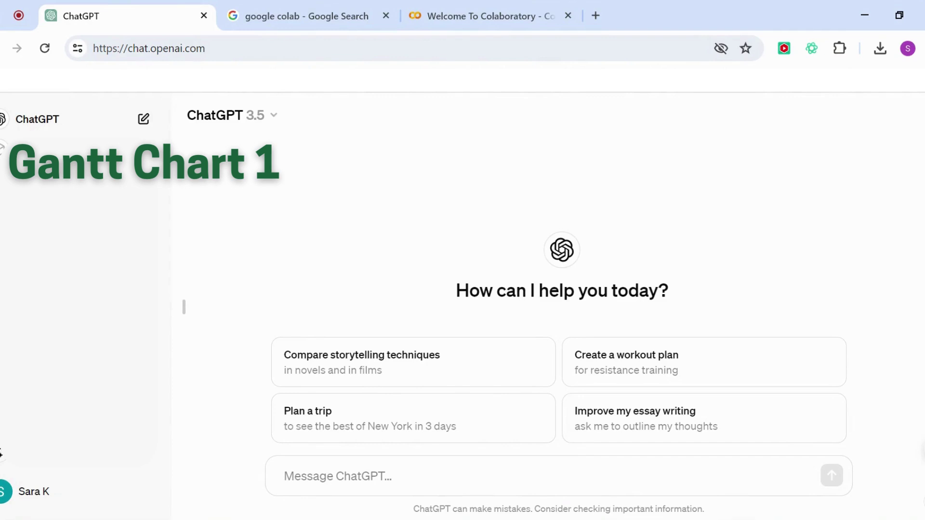
Paste a prompt asking for a numbered research timeline from 1 February 2024 to 1 March 2025 with start dates and durations.
left_click(430, 470)
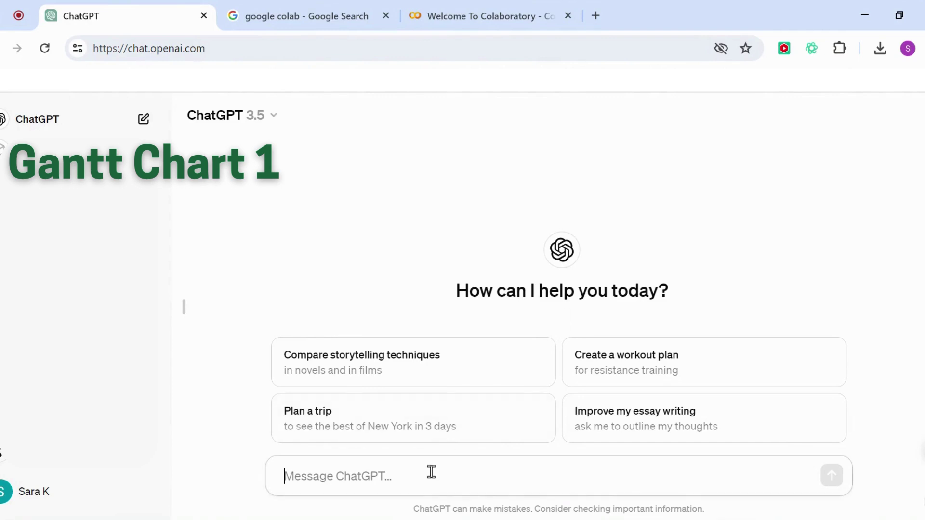
type("Please provide a detailed timeline for my research project, starting on 1st February 2024 and ending on March 1st 2025. Please number each task. For each task, provide the start date and duration. Ensure that each task starts immediately after the previous one ends to maintain a continuous workflow. Please do not specify specific end dates for each task, but rather provide the duration in days.")
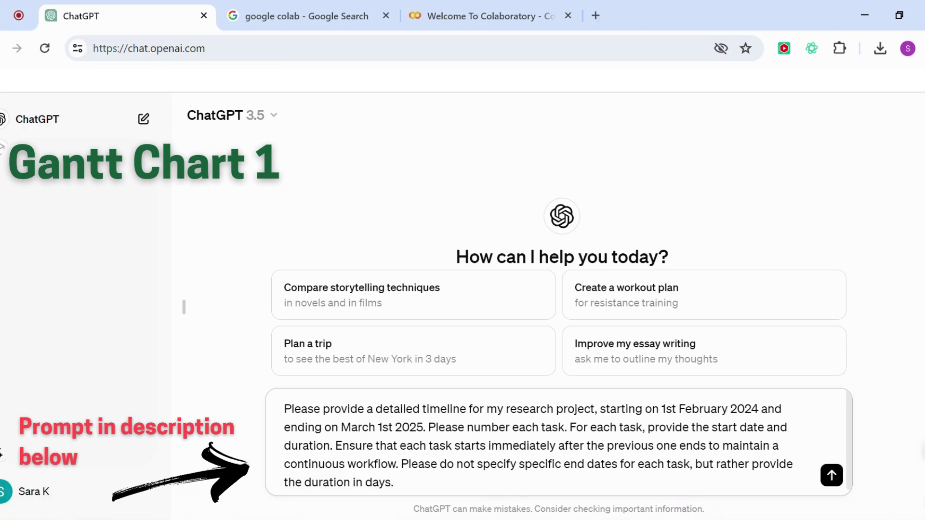
Send the timeline request and review the ten-task reply, which ends with journal submission on December 15, 2024.
left_click(833, 478)
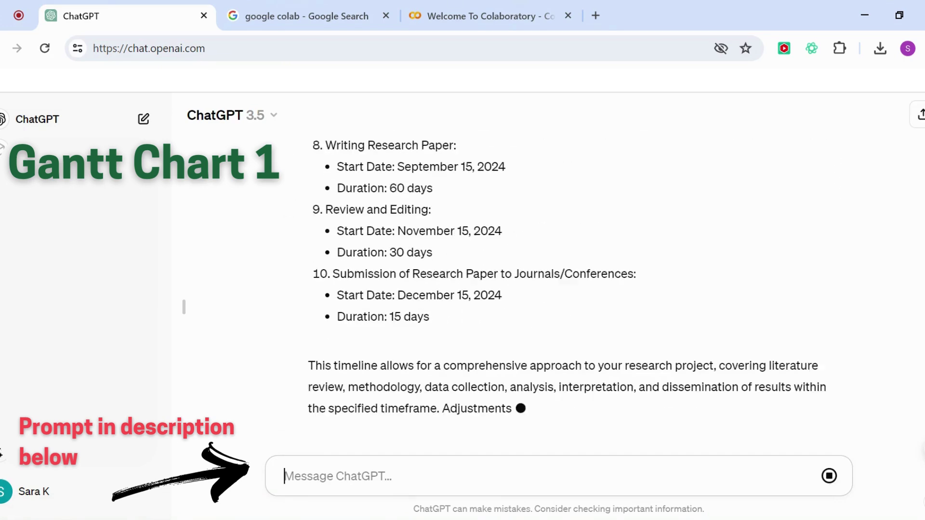
scroll(795, 372, "up", 9)
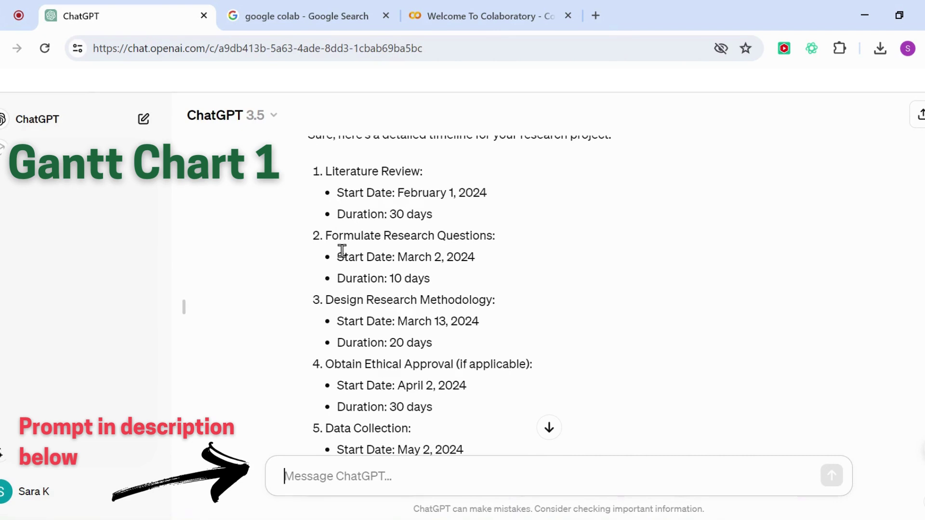
scroll(468, 196, "up", 3)
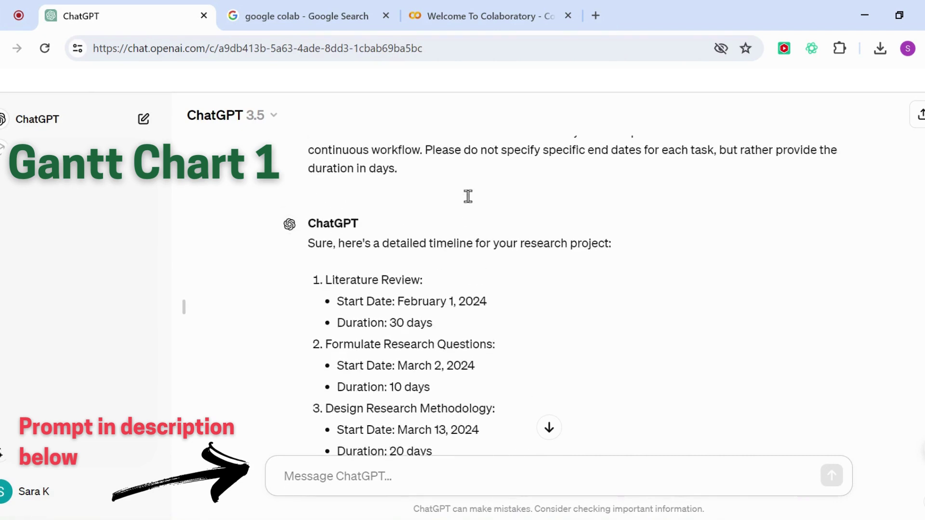
scroll(420, 326, "down", 2)
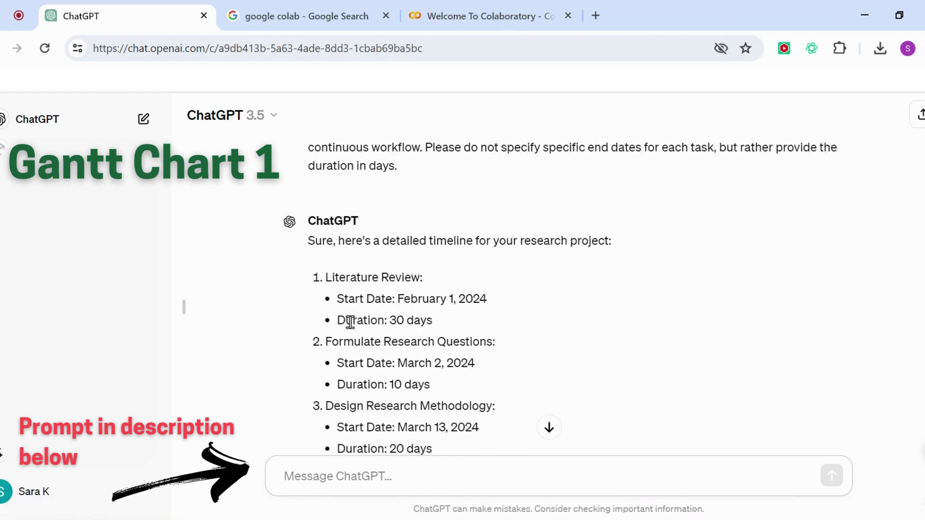
scroll(422, 398, "down", 2)
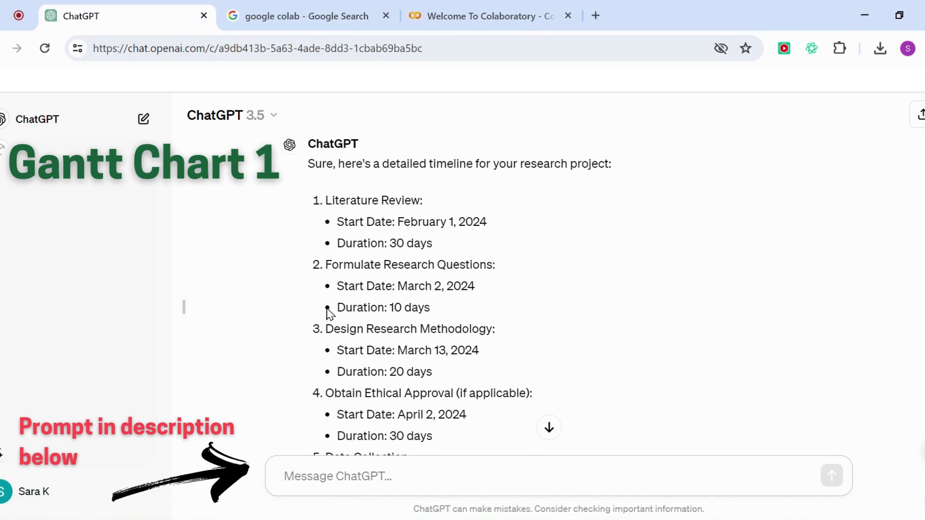
scroll(450, 331, "down", 10)
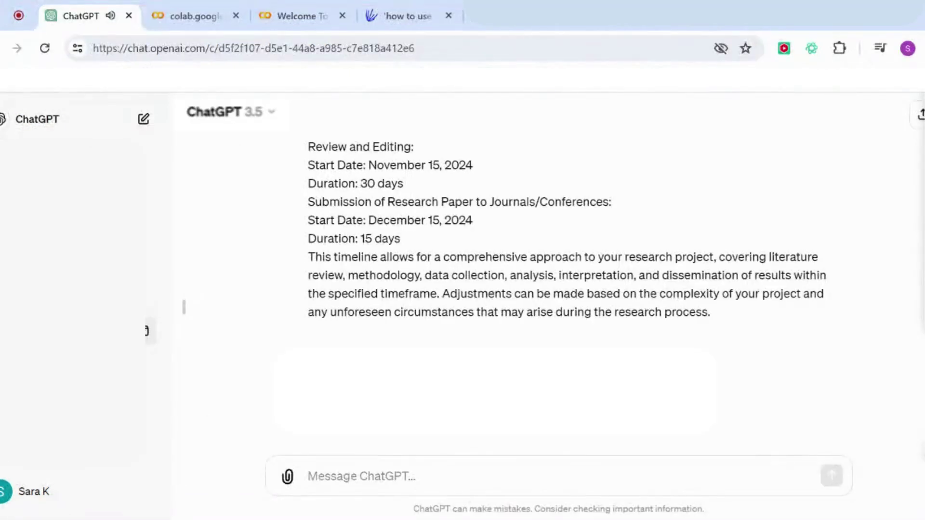
Paste a prompt with sample Plotly px.timeline code, asking for similar Gantt code for Colab.
left_click(427, 487)
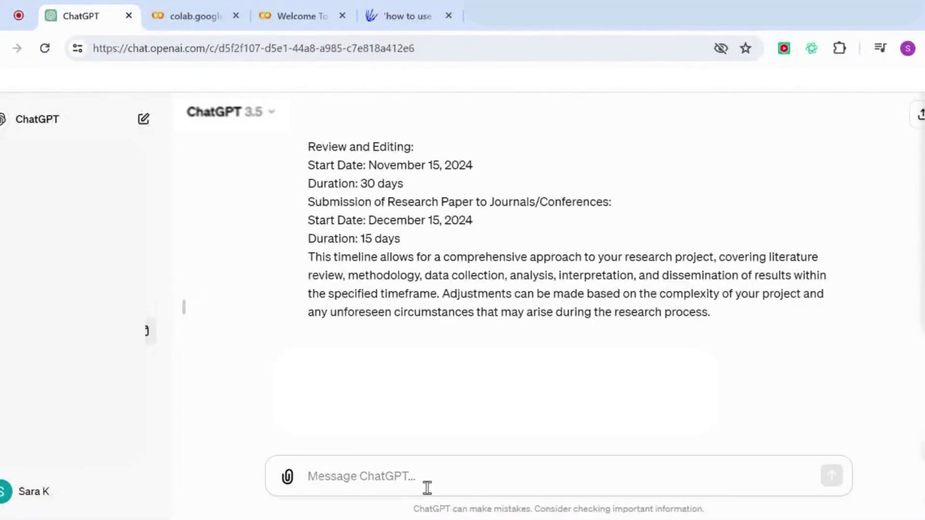
key("ctrl+v")
scroll(460, 467, "up", 5)
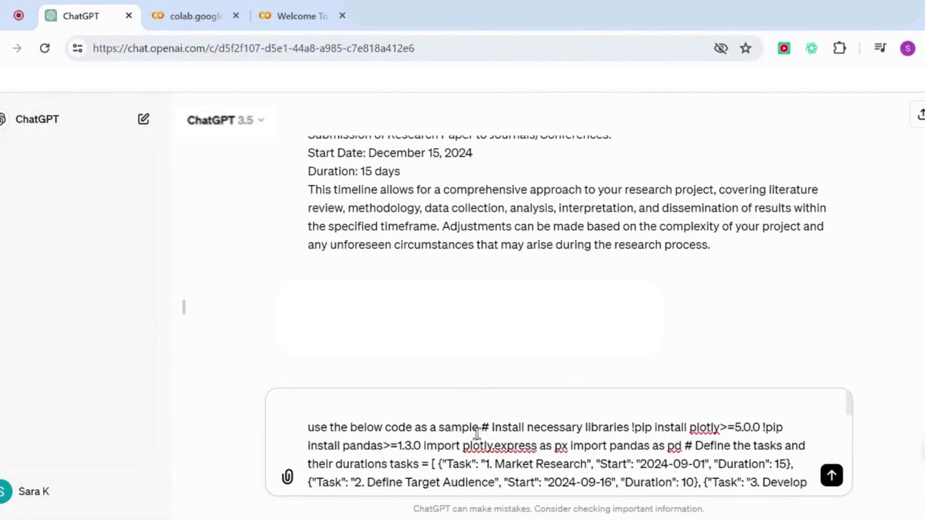
scroll(572, 440, "down", 5)
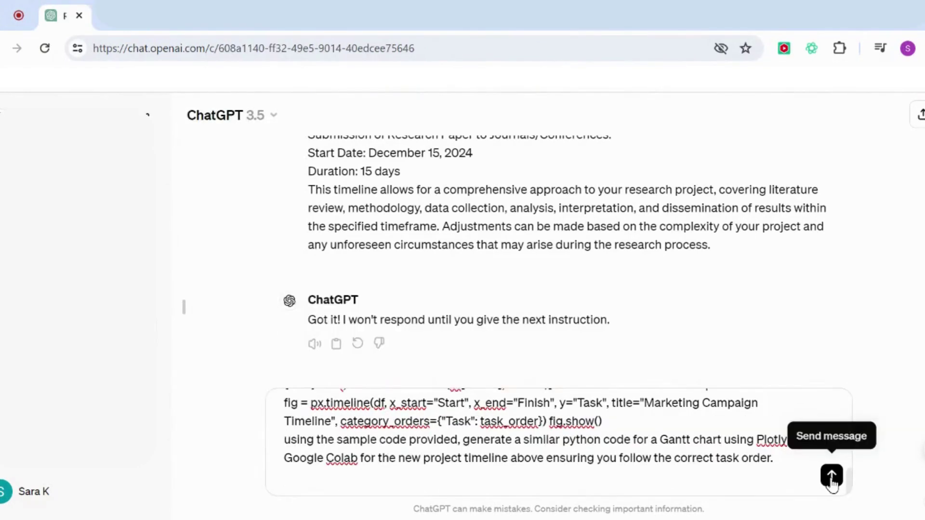
Send the Gantt code request and copy the returned px.timeline Python code.
left_click(832, 476)
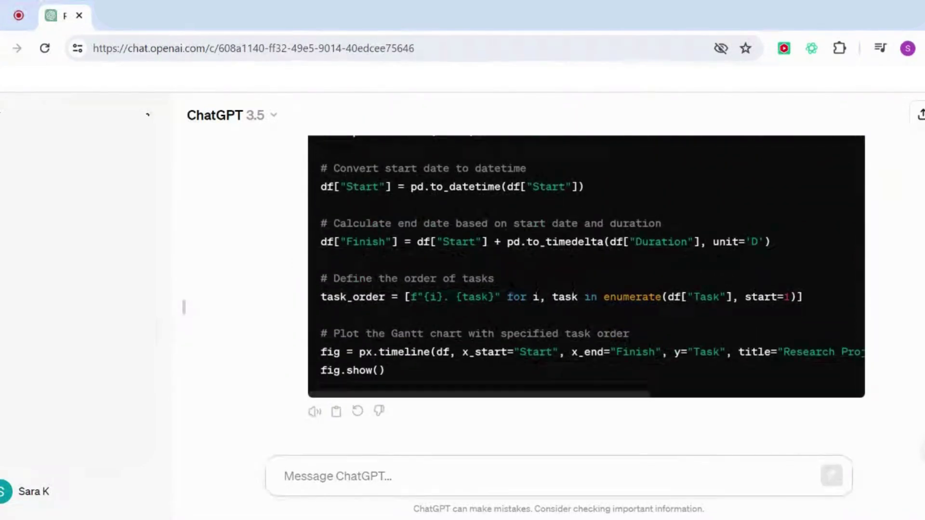
scroll(828, 338, "up", 10)
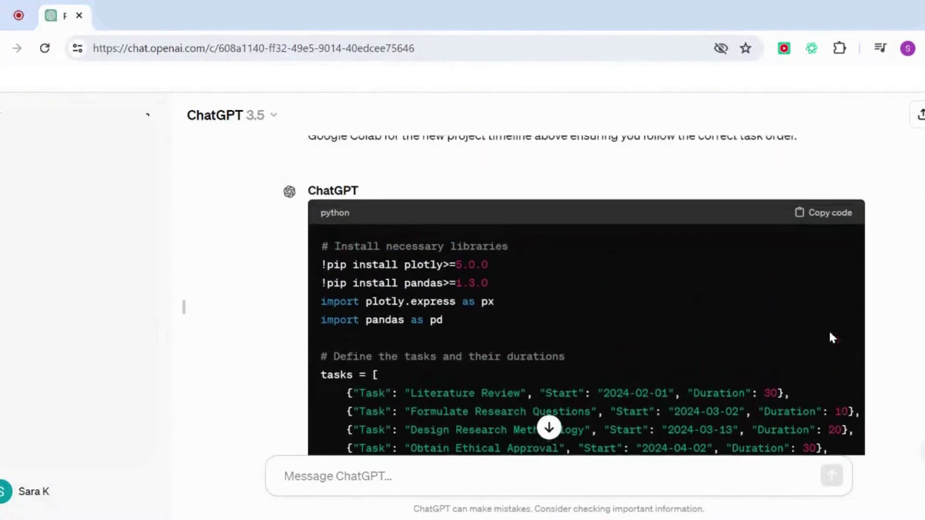
left_click(830, 214)
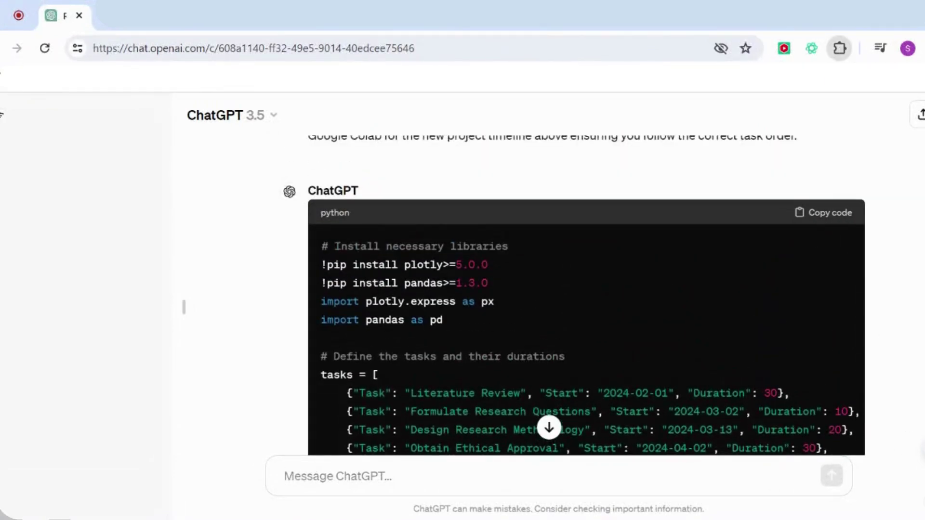
left_click(223, 20)
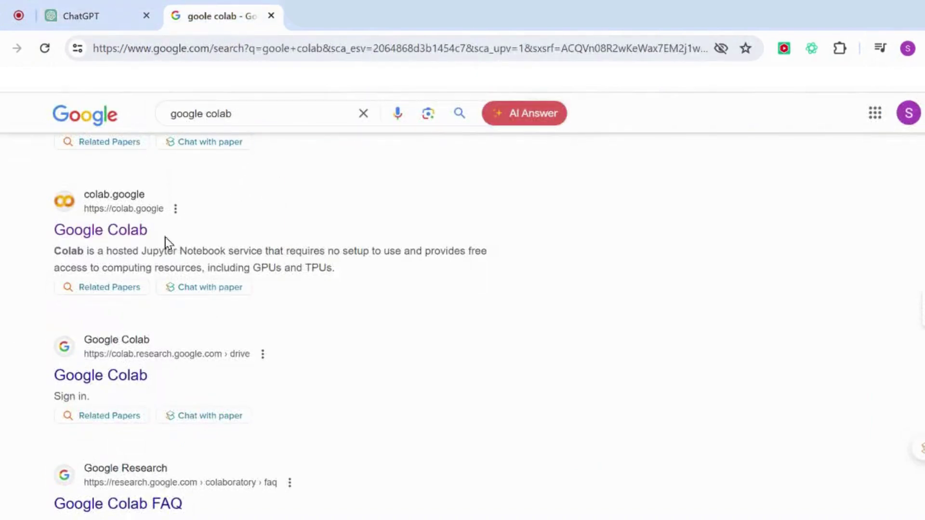
Open colab.google from the Google Colab search result.
left_click(118, 234)
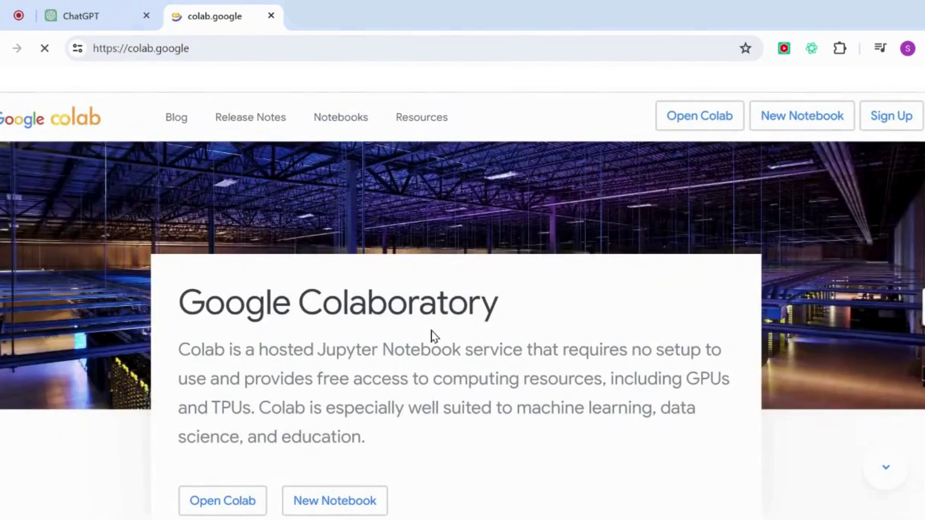
Create a new blank notebook, Untitled1.ipynb, from the File menu.
scroll(432, 334, "down", 2)
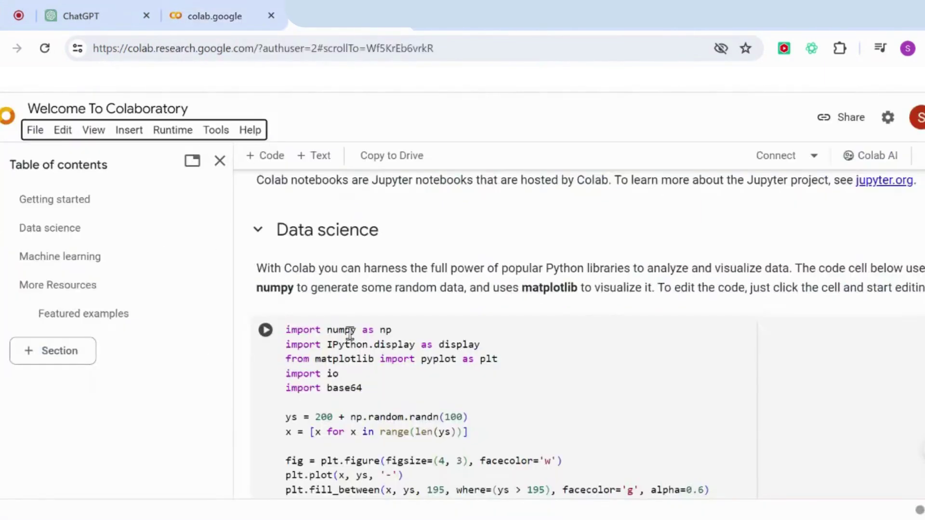
left_click(35, 138)
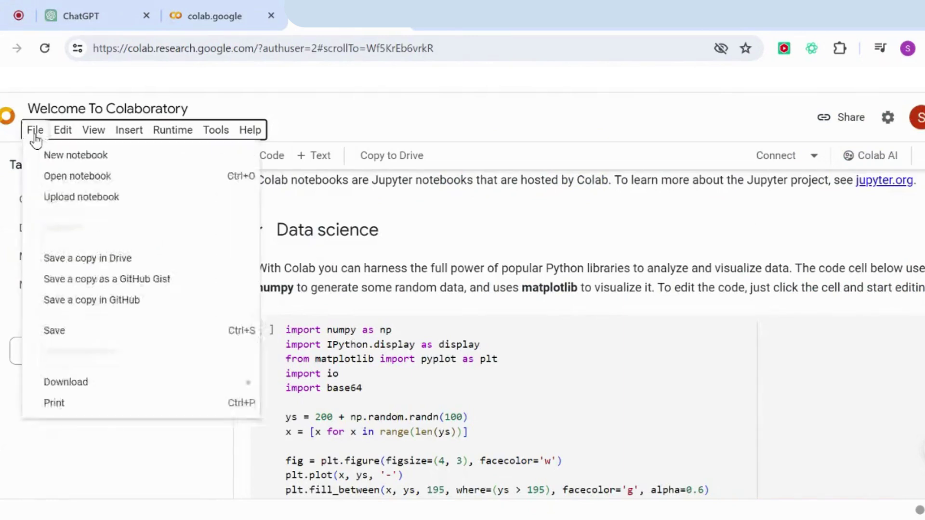
left_click(73, 157)
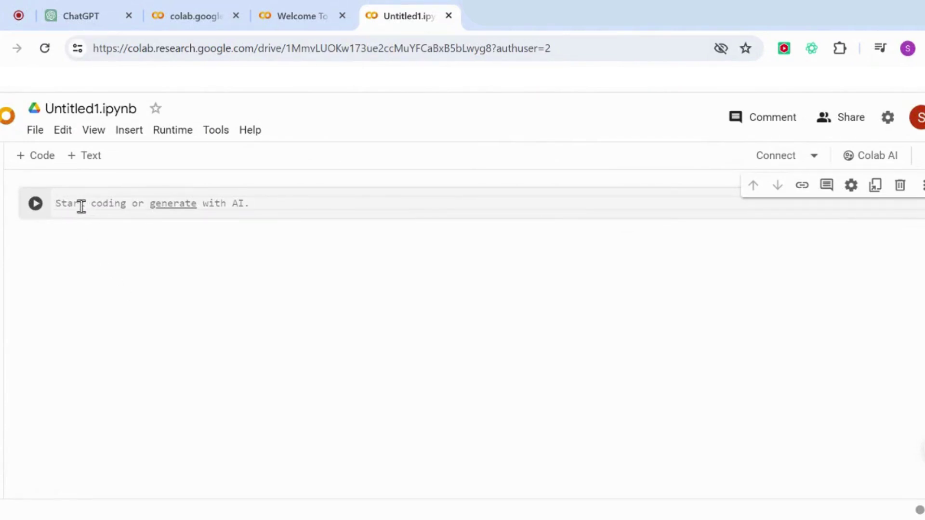
Paste the Plotly Gantt code into the empty cell and run it to draw 'Research Project Timeline'.
key("ctrl+v")
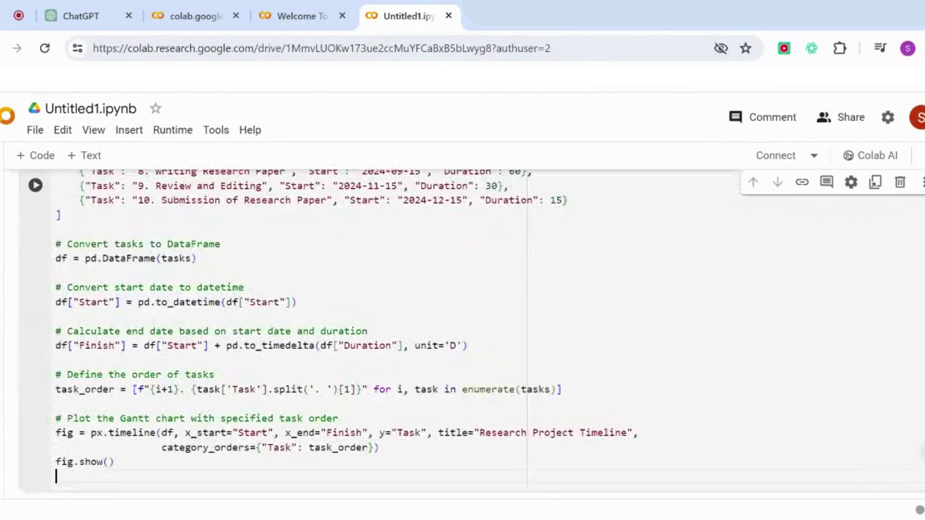
scroll(463, 333, "up", 5)
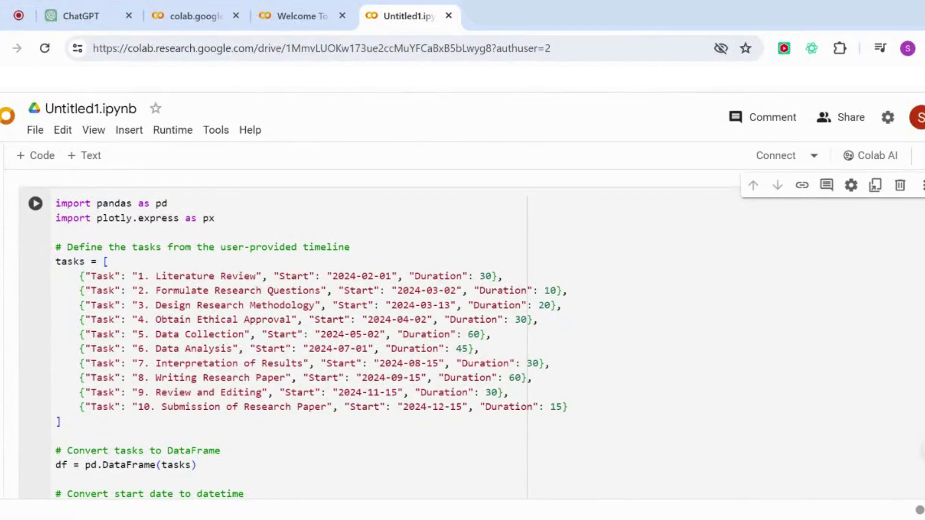
left_click(35, 204)
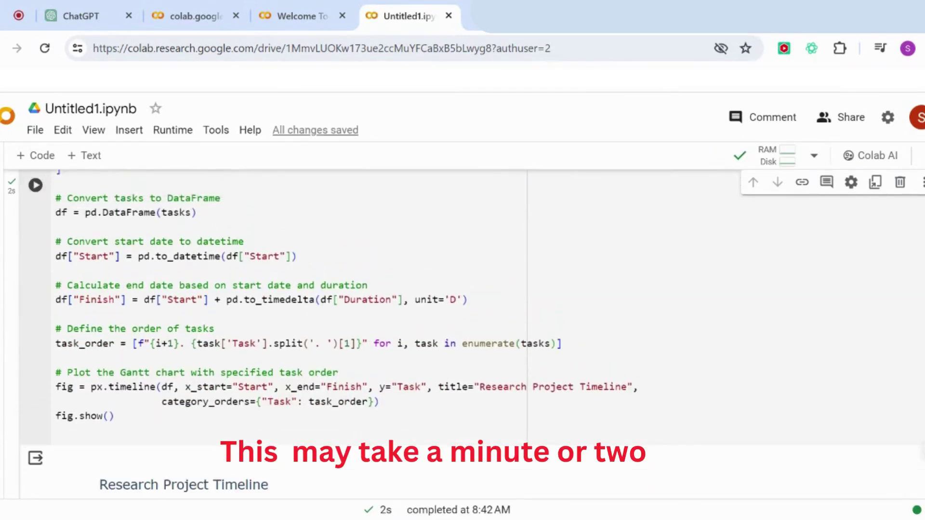
scroll(448, 337, "down", 4)
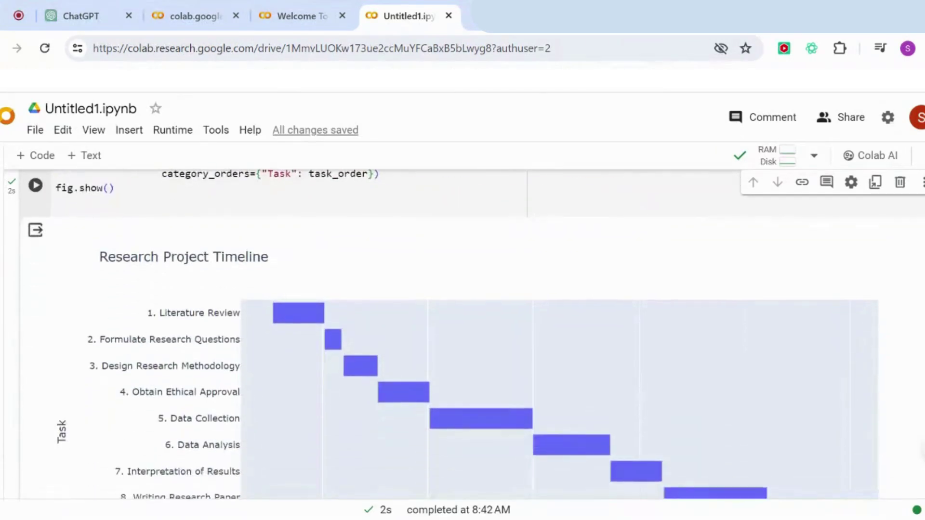
scroll(448, 337, "up", 1)
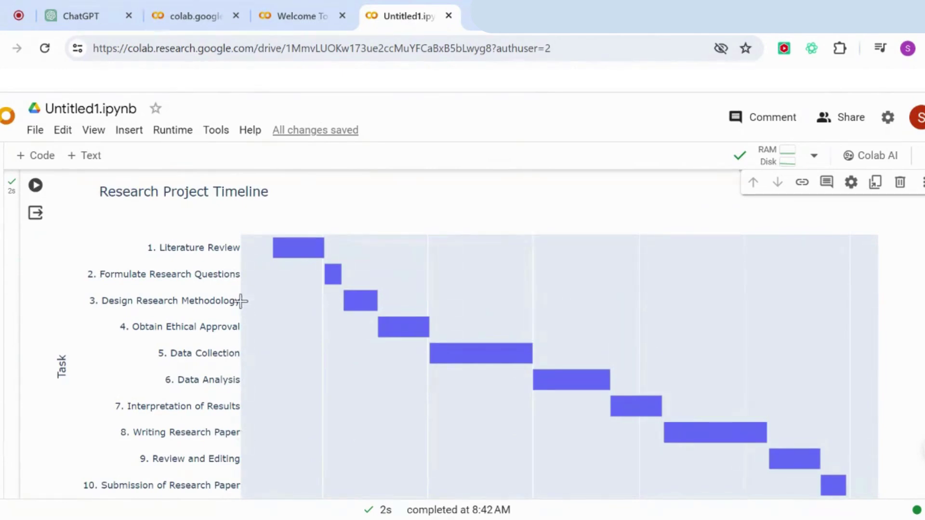
scroll(298, 337, "down", 1)
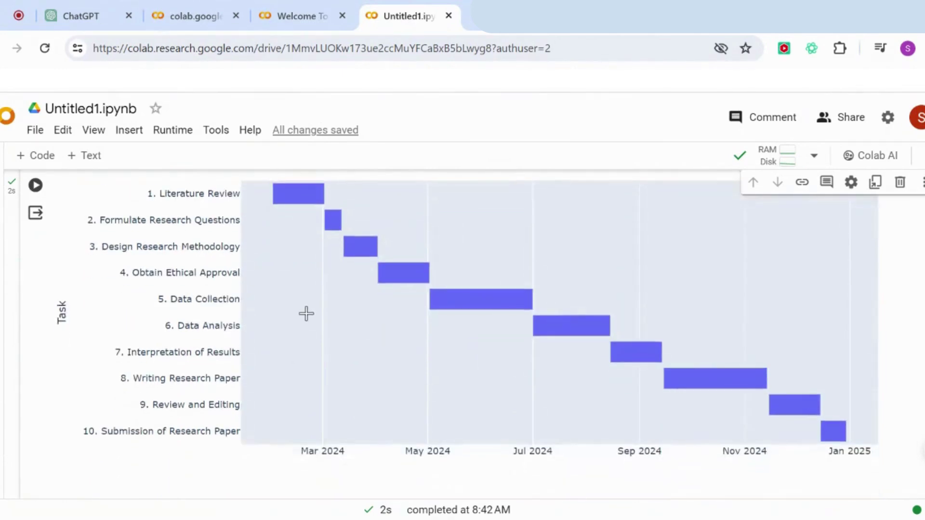
scroll(306, 314, "up", 1)
mouse_move(278, 220)
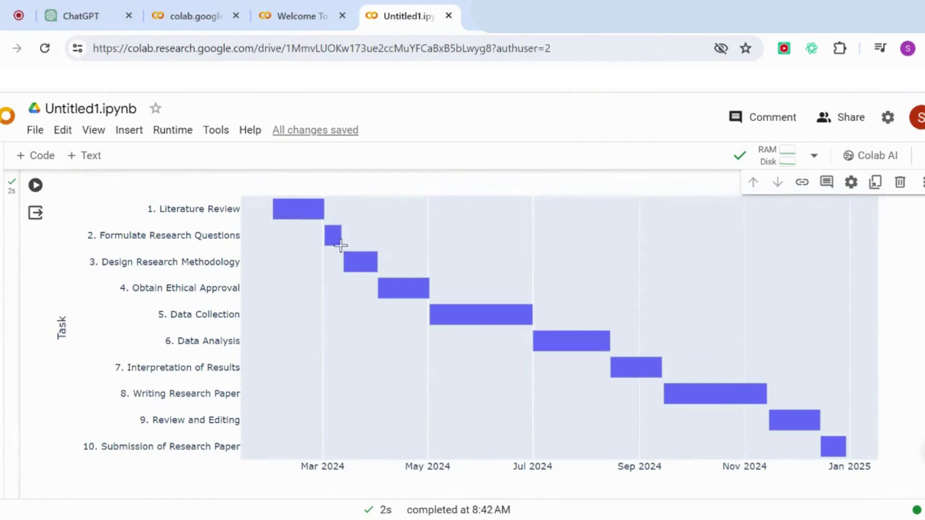
mouse_move(410, 292)
mouse_move(646, 371)
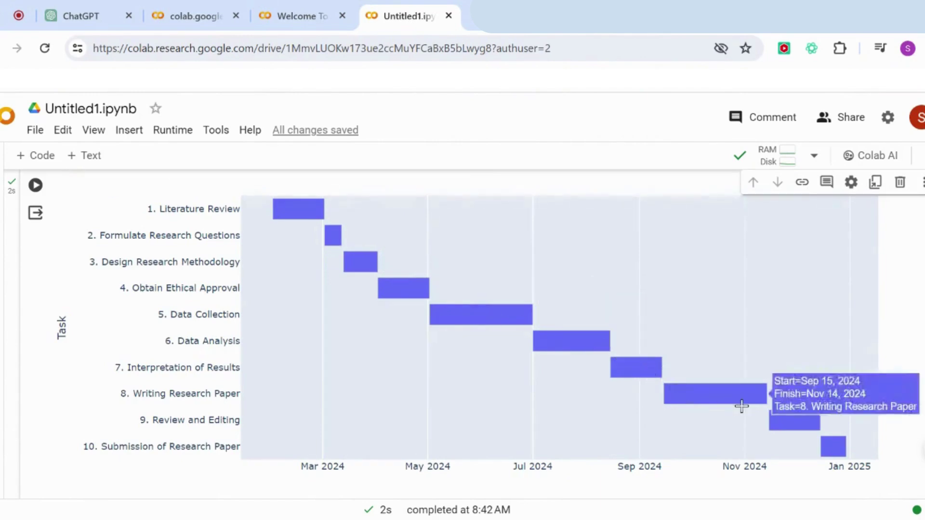
mouse_move(837, 441)
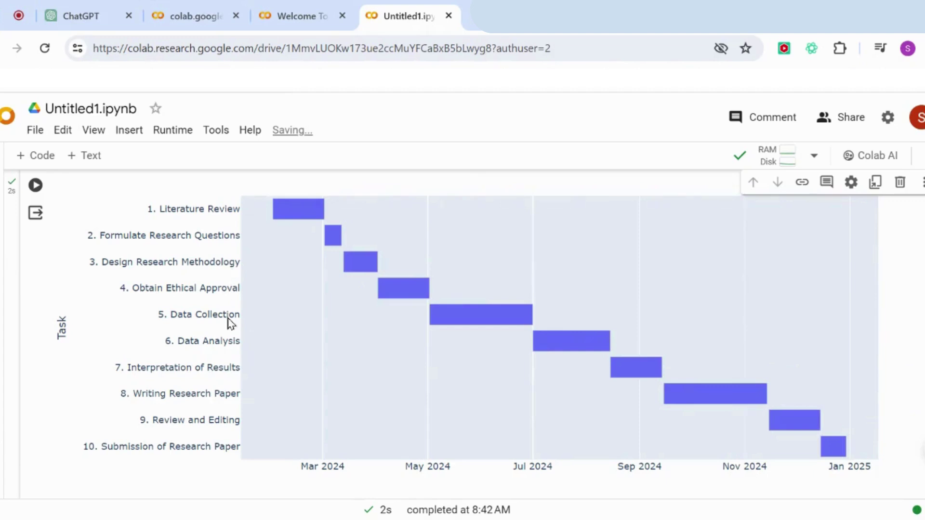
scroll(421, 371, "up", 2)
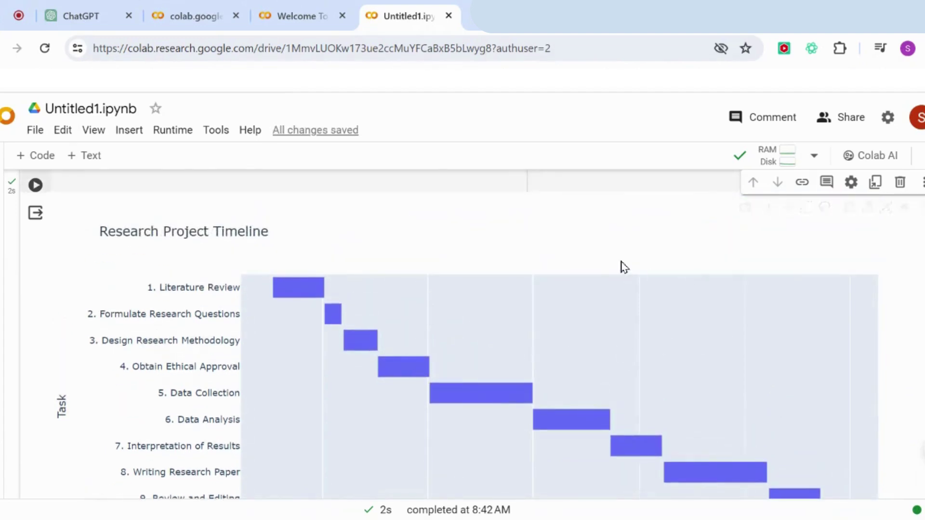
scroll(621, 266, "up", 1)
scroll(625, 268, "down", 1)
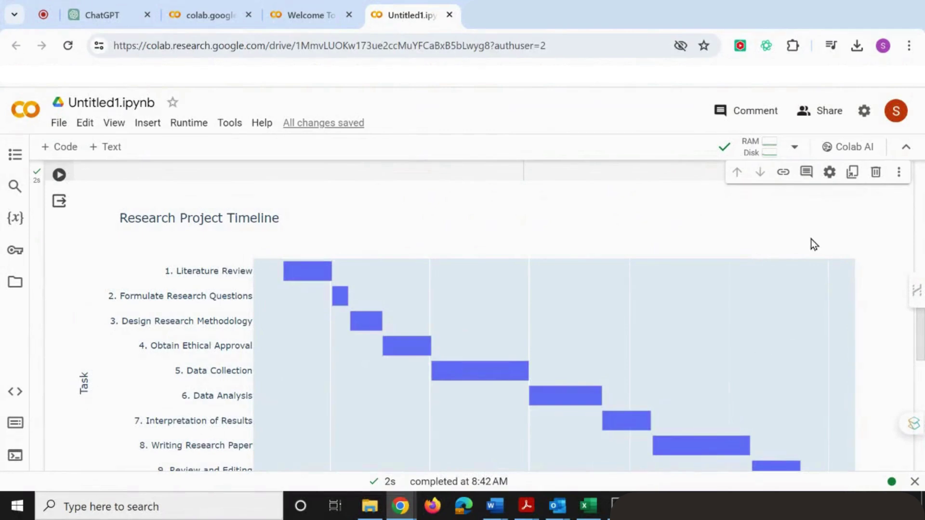
Download the Gantt chart as newplot (4).png and open the downloaded image.
scroll(811, 239, "up", 1)
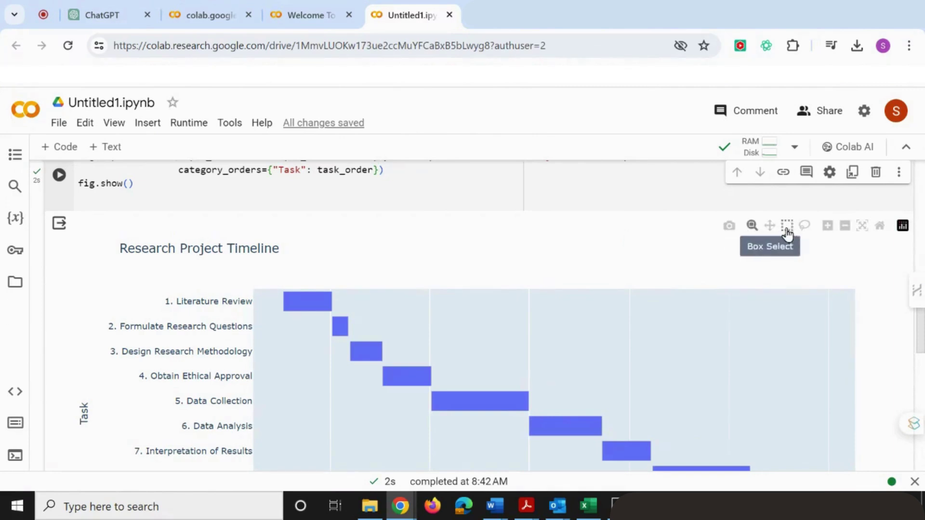
left_click(730, 232)
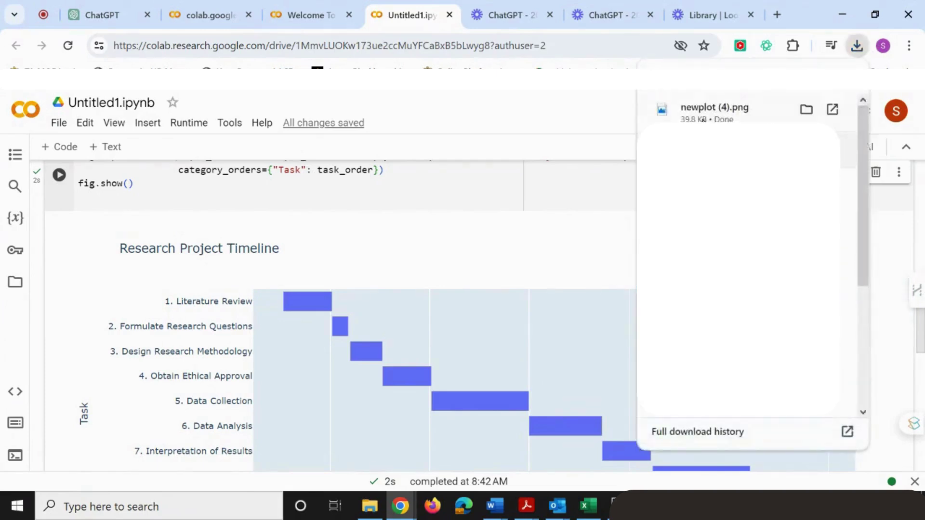
left_click(709, 112)
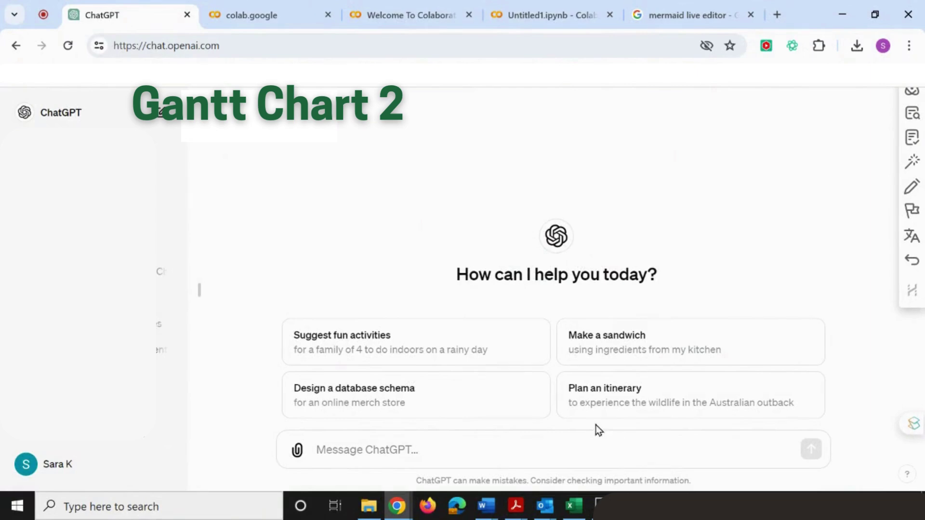
Send a prompt for a six-month research plan from May 1, 2024, getting a four-phase task table.
left_click(569, 441)
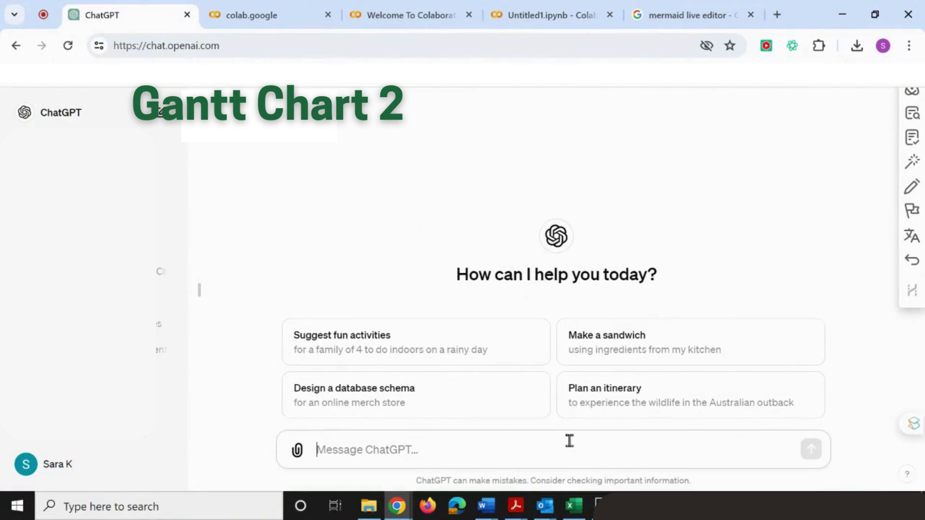
key("ctrl+v")
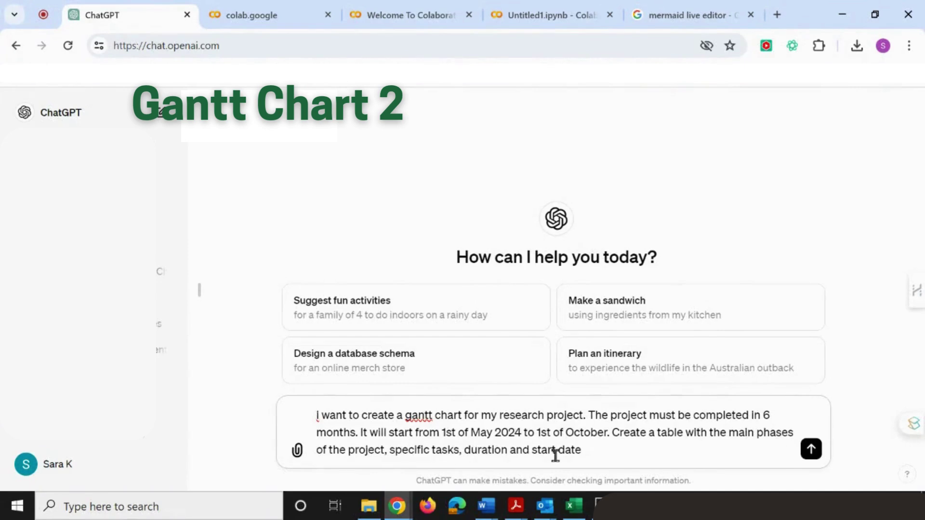
left_click(810, 450)
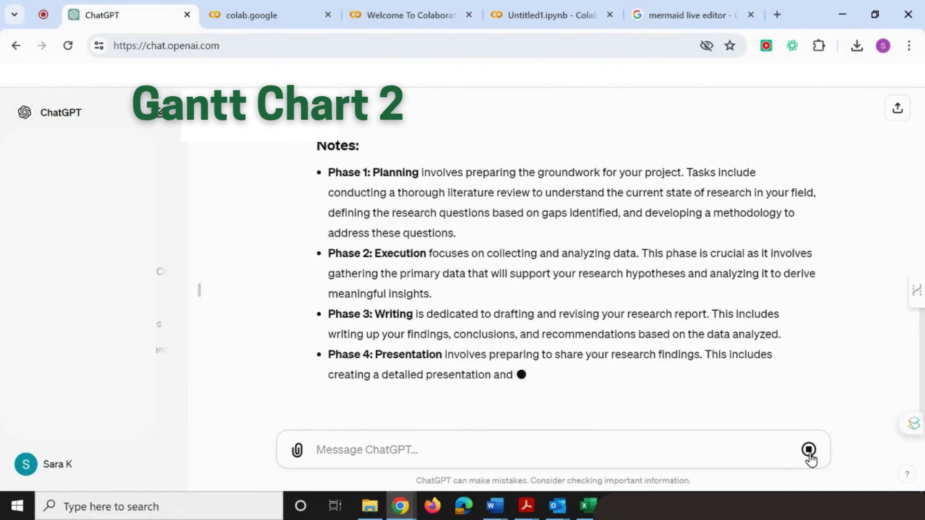
scroll(778, 340, "up", 6)
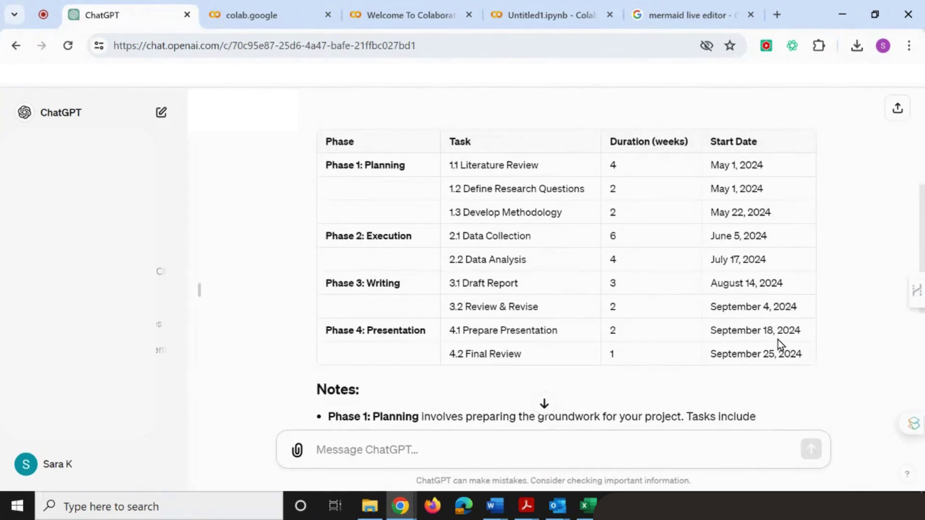
Ask 'give me the mermaid code for this' and copy the returned 'Research Project Timeline' gantt code.
type("g")
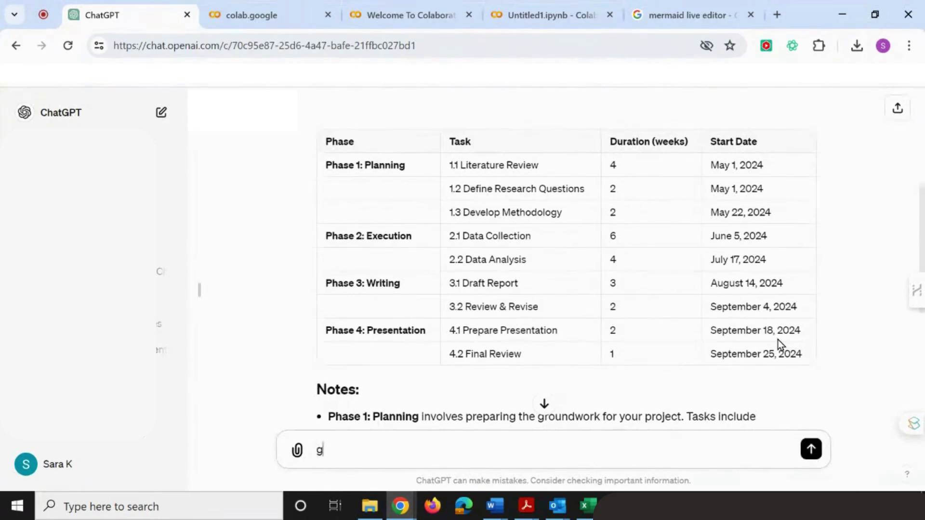
type("ive me the mermaid")
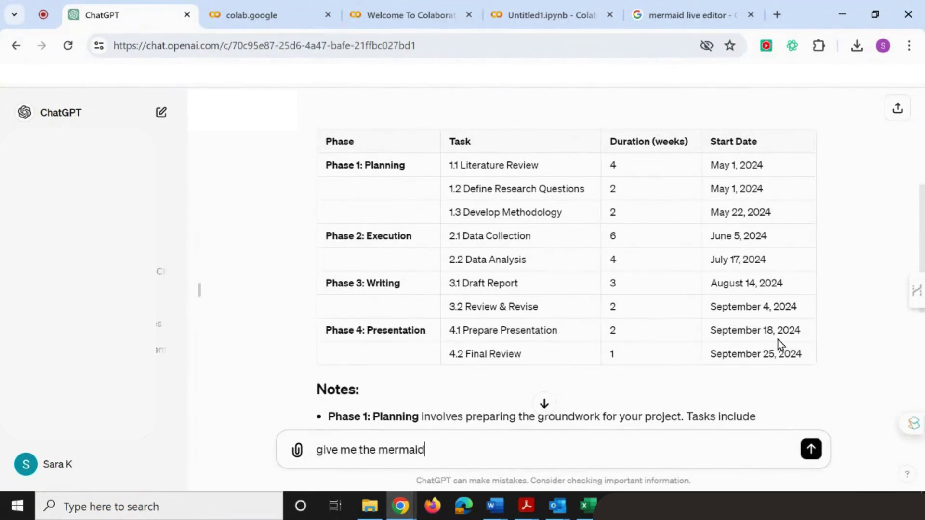
type(" code for this")
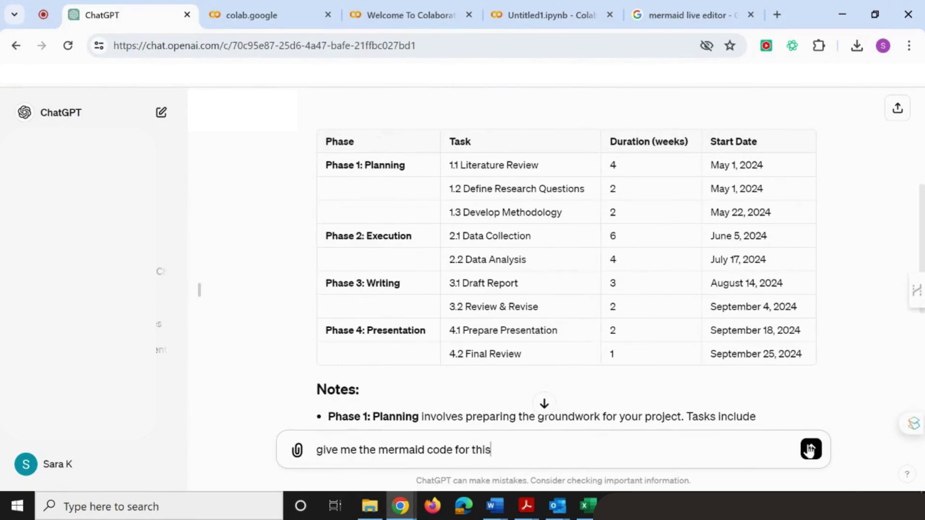
left_click(810, 449)
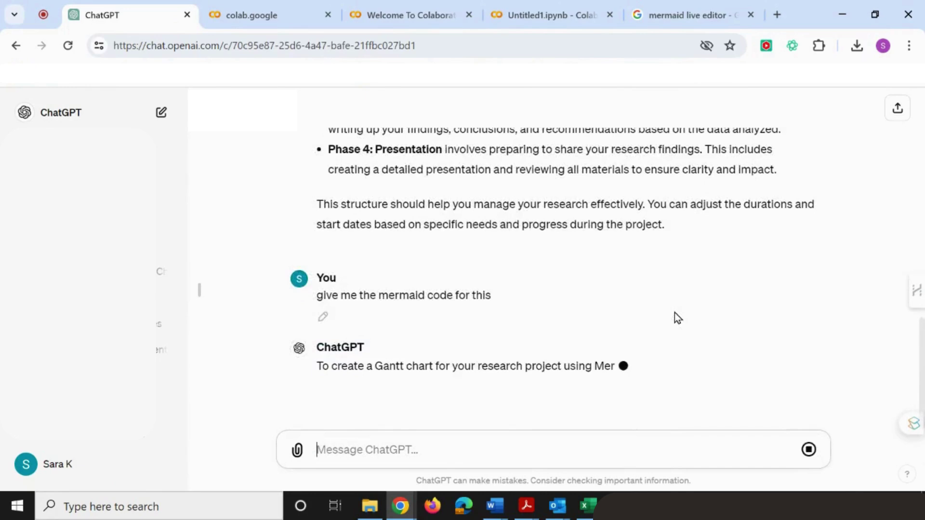
scroll(673, 310, "up", 4)
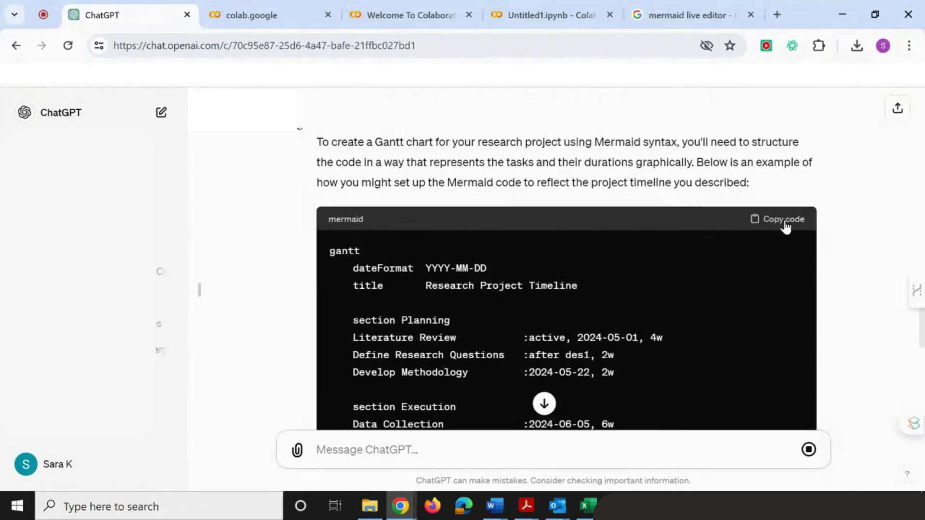
left_click(785, 221)
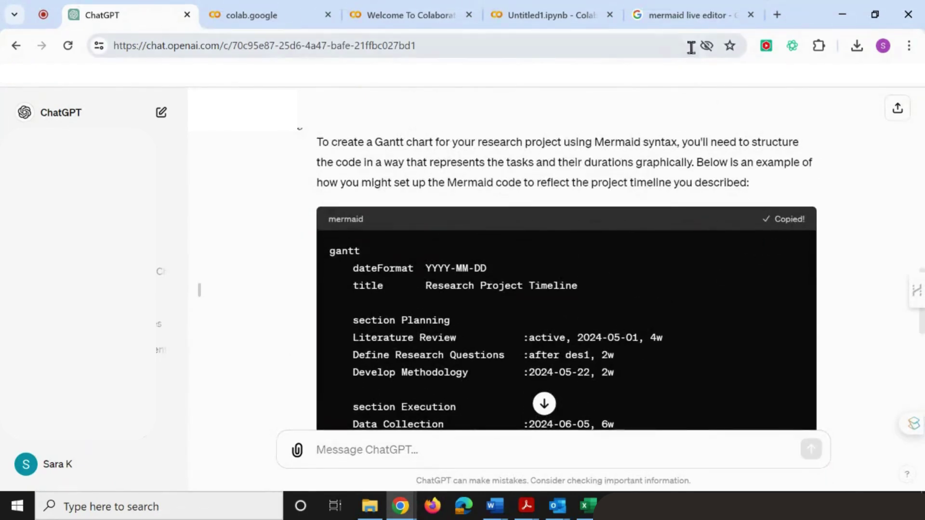
left_click(683, 13)
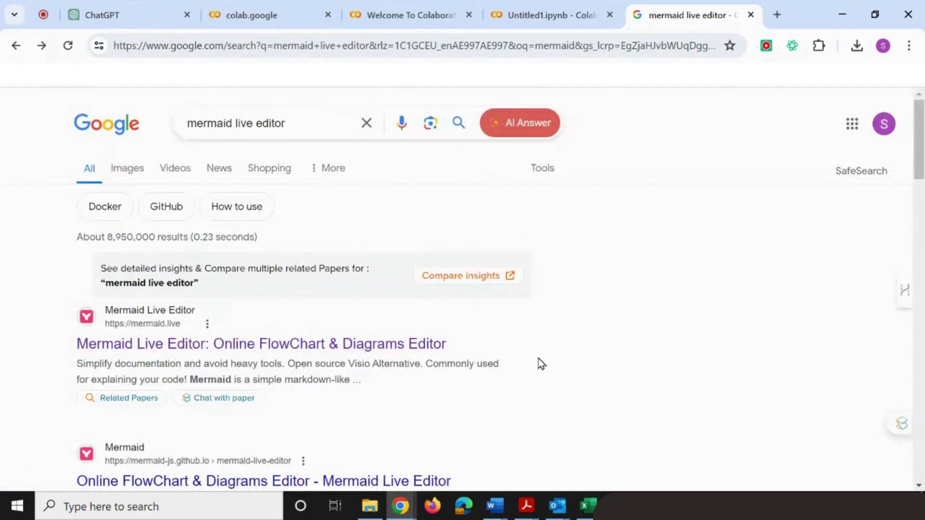
Scroll the Google results down to the Mermaid Live Editor (mermaid.live) link.
scroll(539, 364, "down", 3)
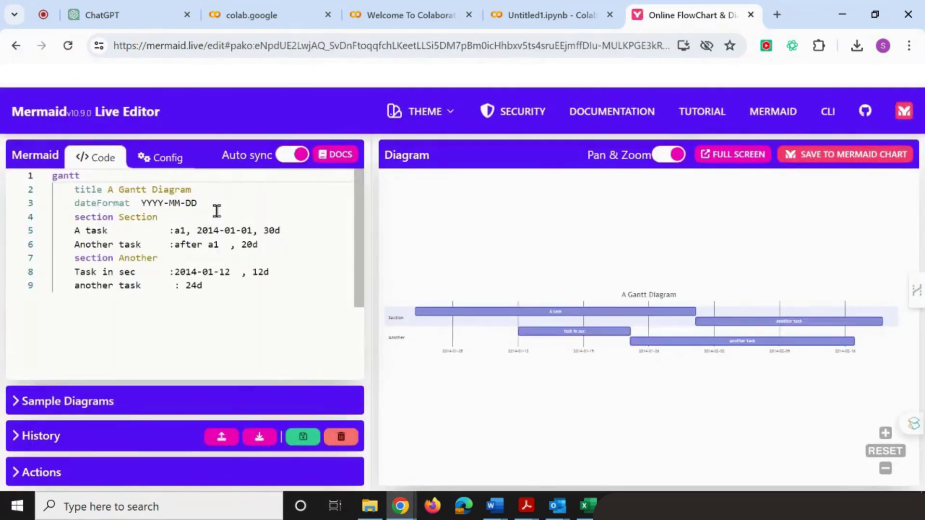
Expand Sample Diagrams and select all the sample Gantt code from 'gantt' down.
left_click(73, 408)
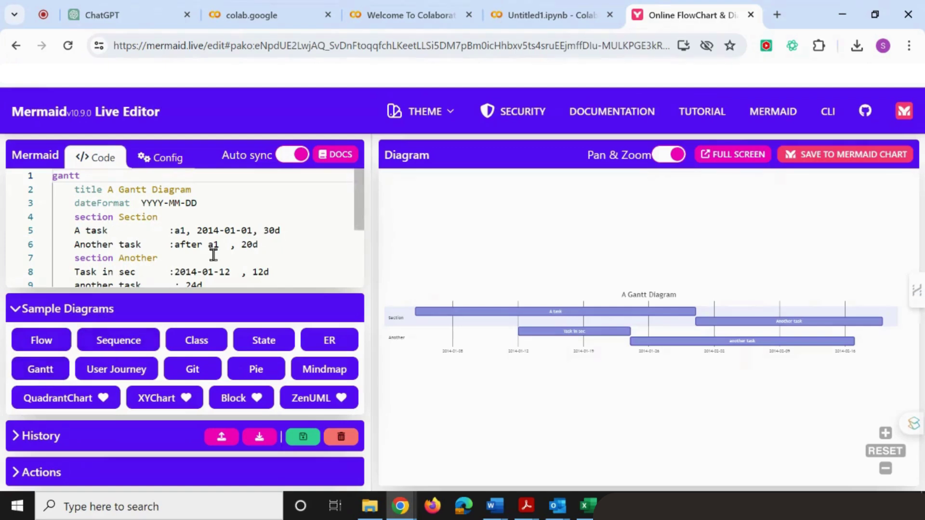
scroll(213, 255, "down", 2)
scroll(213, 241, "up", 2)
left_click_drag(55, 178, 235, 303)
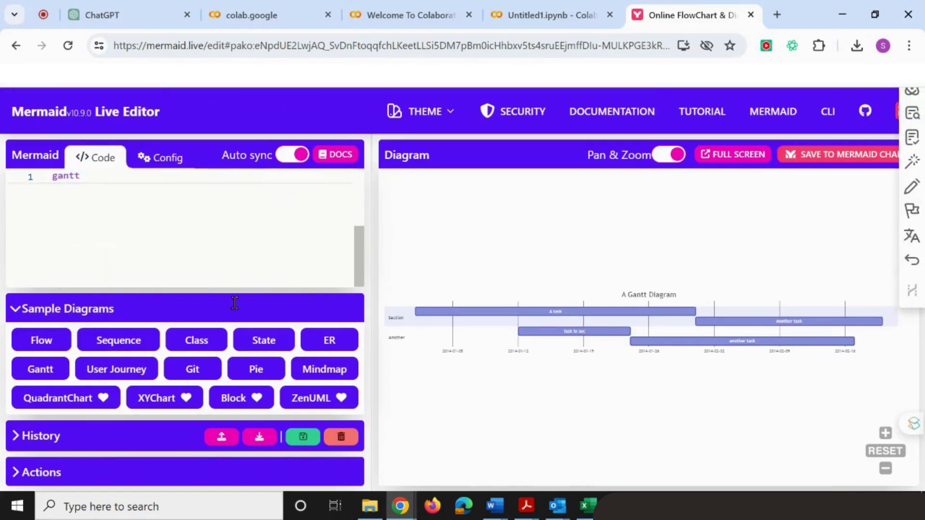
Paste the Research Project Timeline code over the sample and export it as mermaid-diagram-2024-04-20-091528.png.
key("Delete")
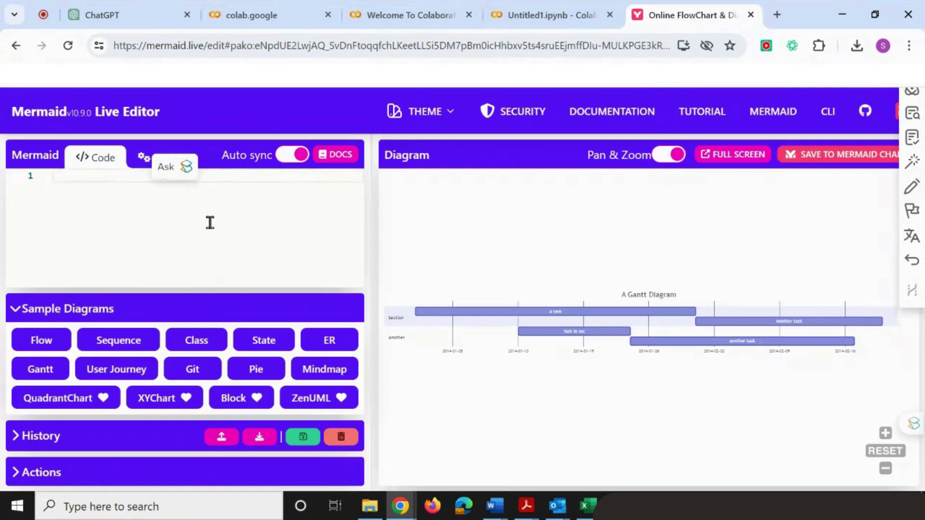
key("ctrl+v")
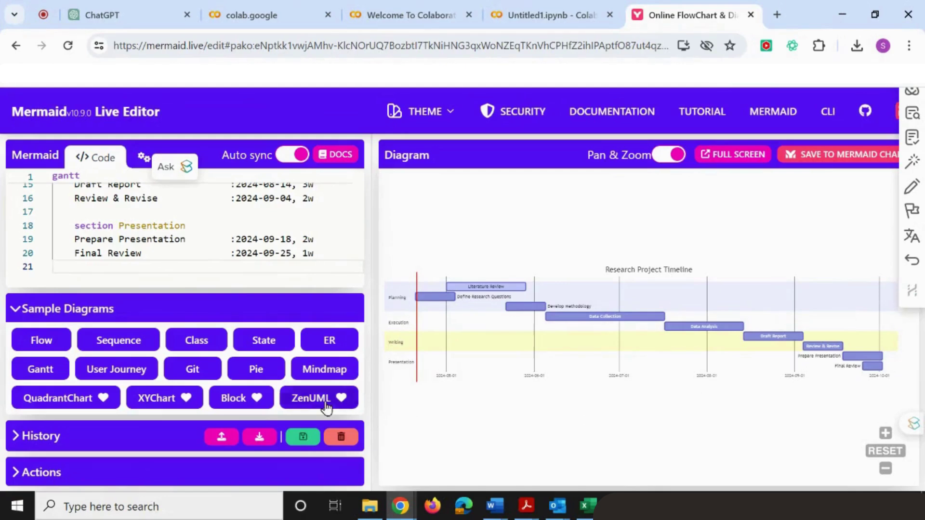
left_click(19, 476)
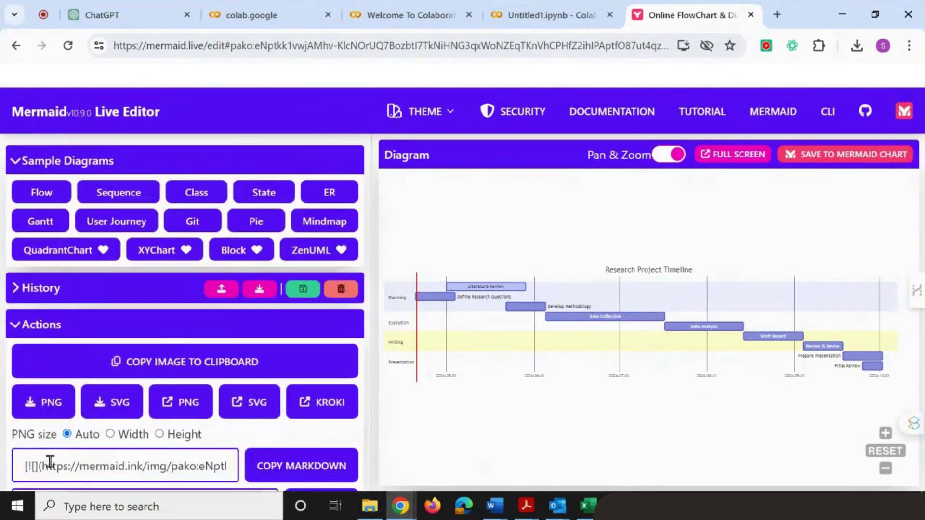
left_click(54, 410)
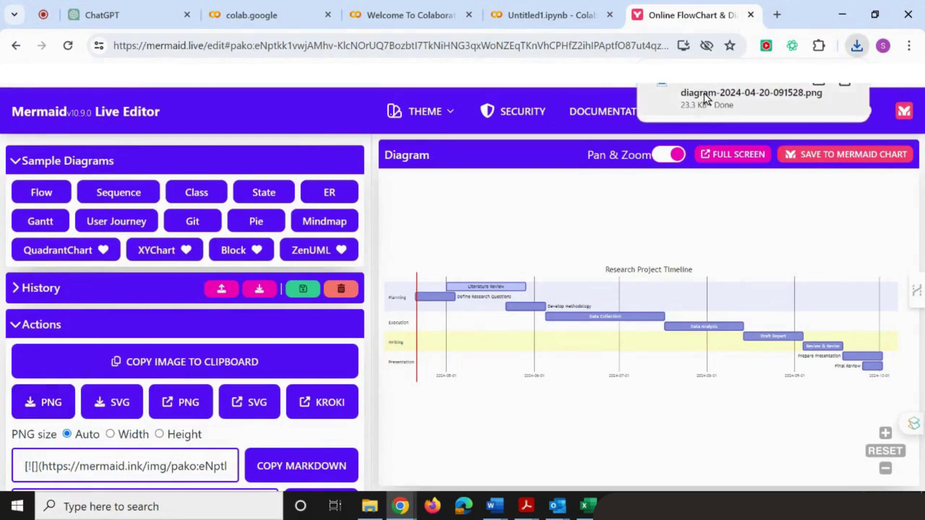
left_click(704, 93)
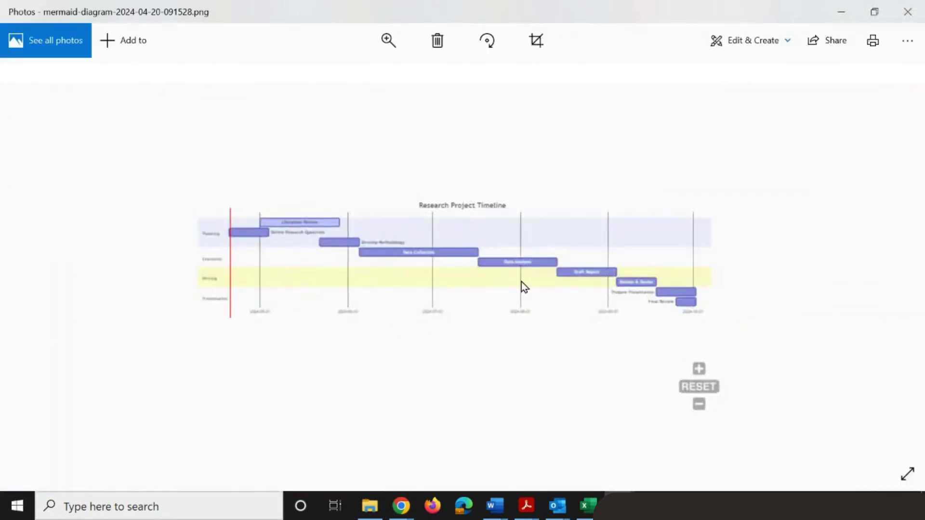
scroll(521, 282, "up", 5)
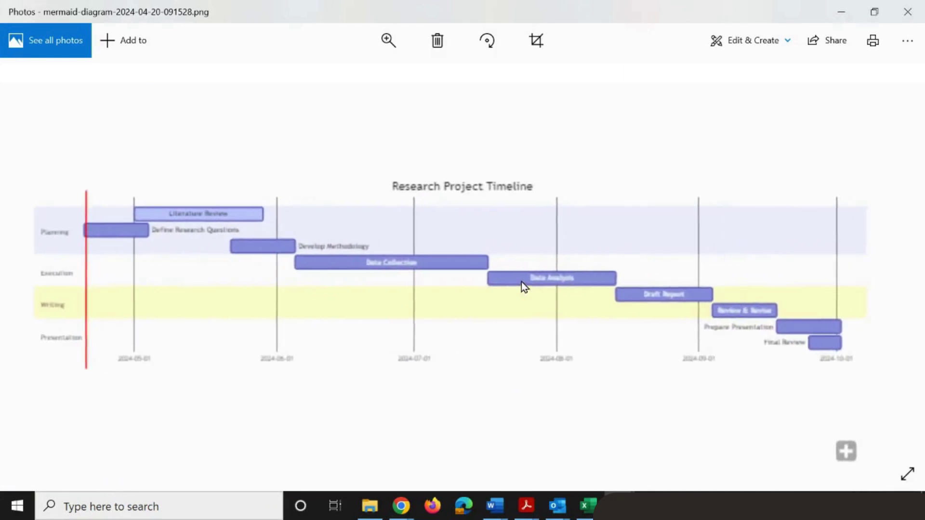
left_click(839, 8)
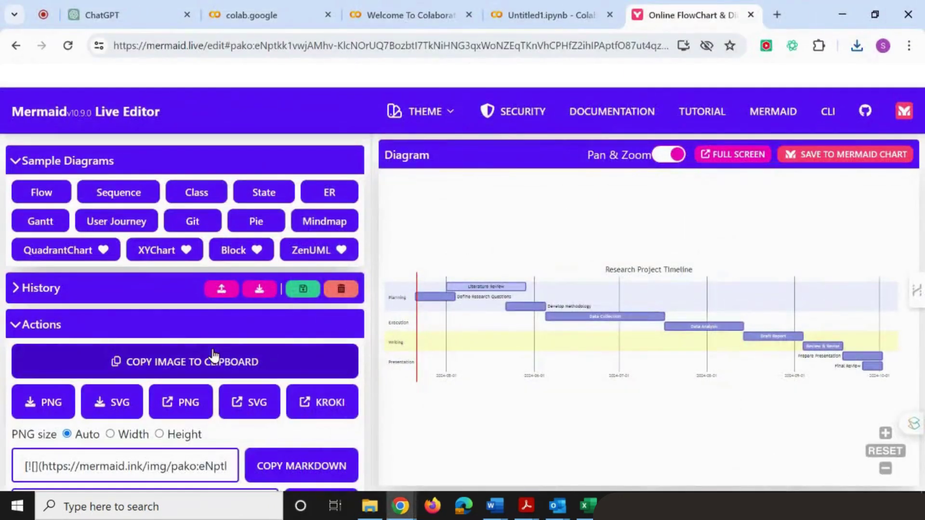
Export the diagram as mermaid-diagram-2024-04-20-091543.svg and check it in Chrome's downloads list.
left_click(122, 407)
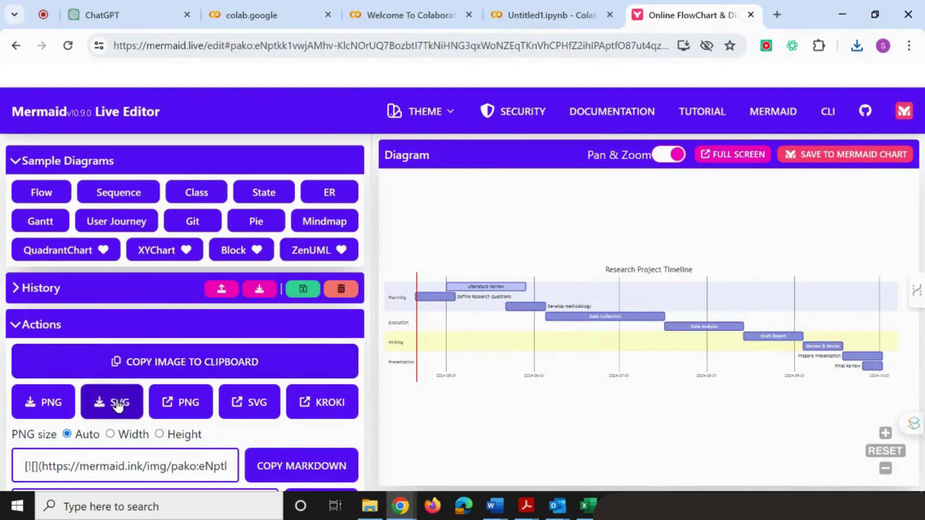
left_click(854, 48)
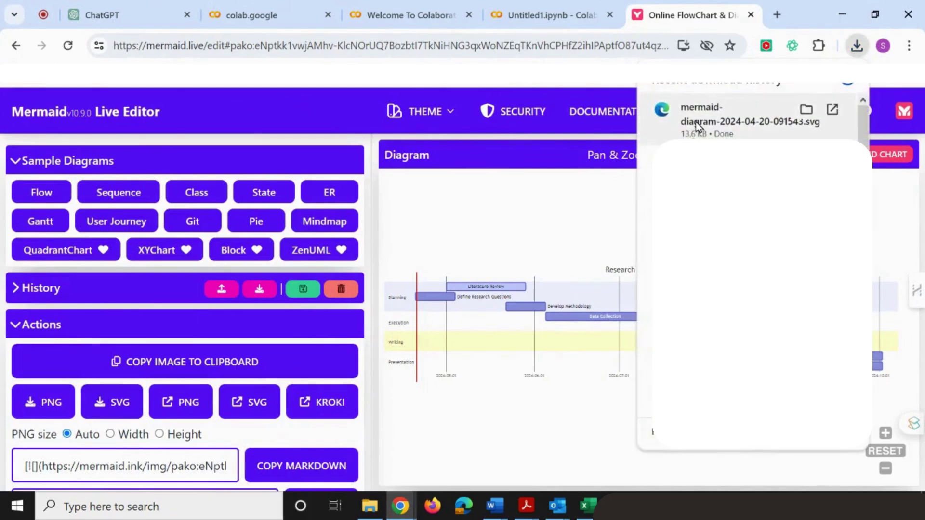
Open mermaid-diagram-2024-04-20-091543.svg in its own tab and zoom into the Gantt chart.
left_click(696, 127)
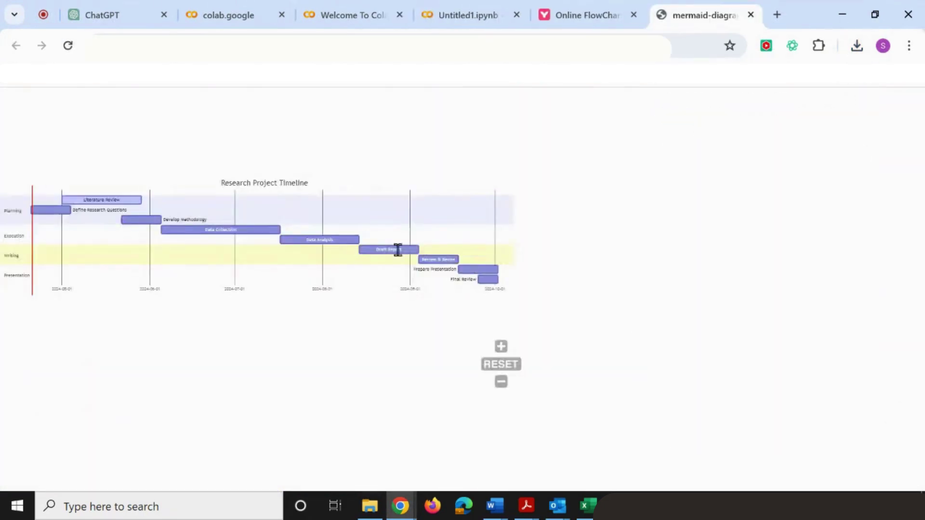
scroll(415, 252, "up", 3)
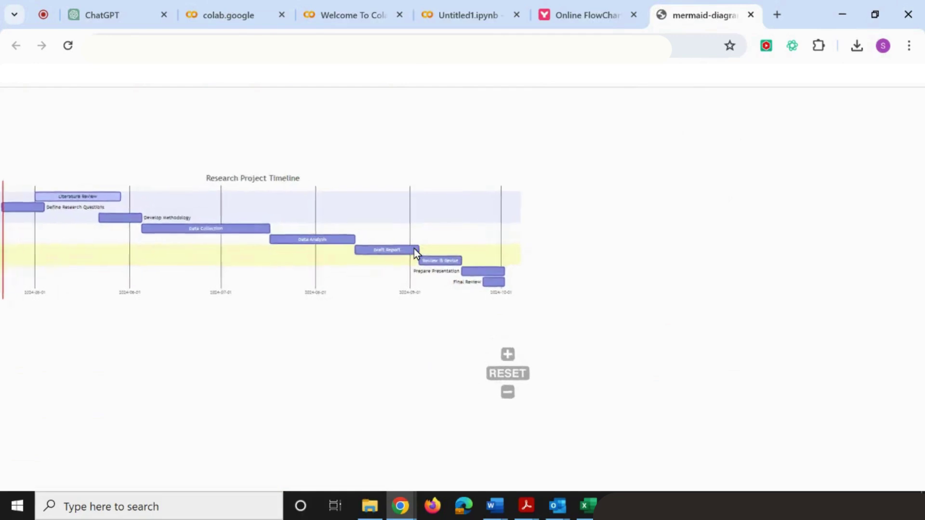